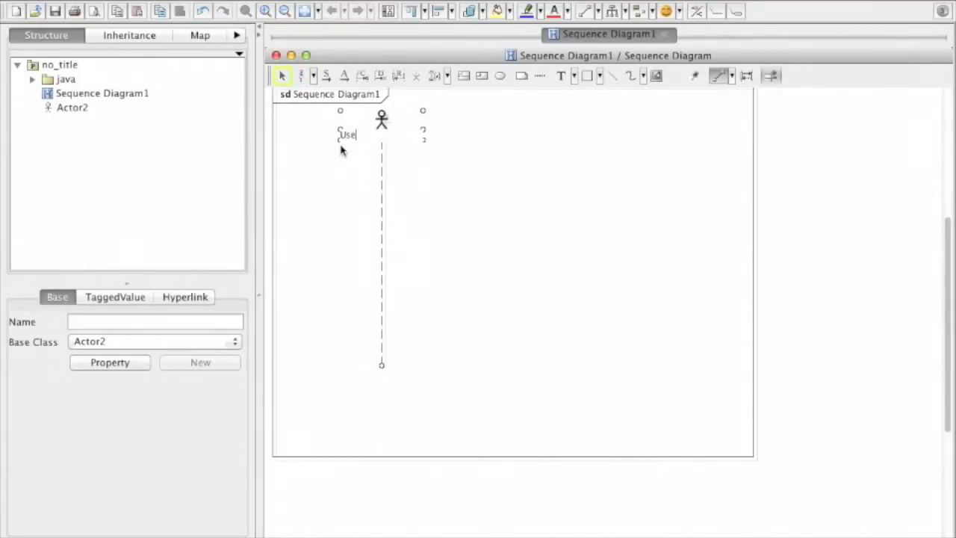
Name the actor's lifeline User in the sequence diagram
text(User)
key(Return)
click(342, 151)
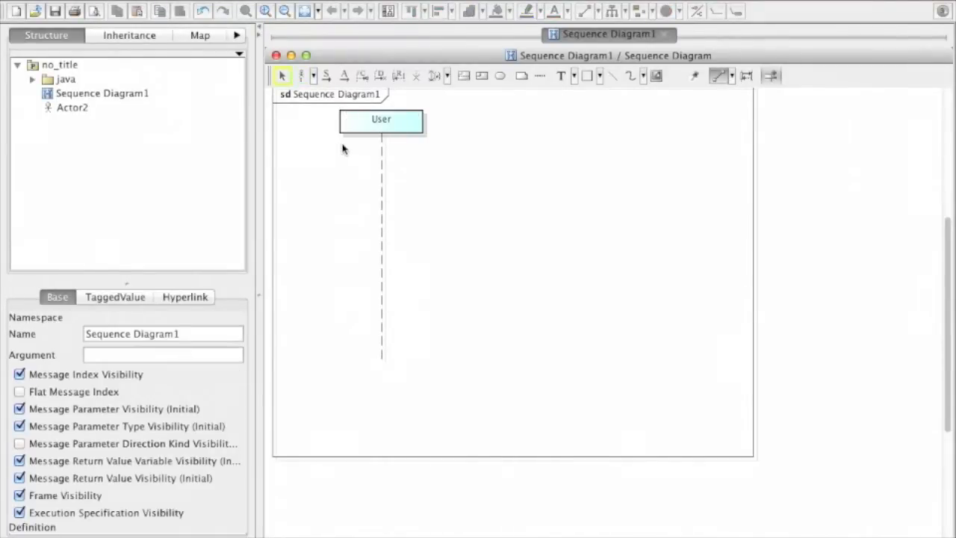
Add a second lifeline beside User and name it App
click(482, 120)
text(App)
key(Return)
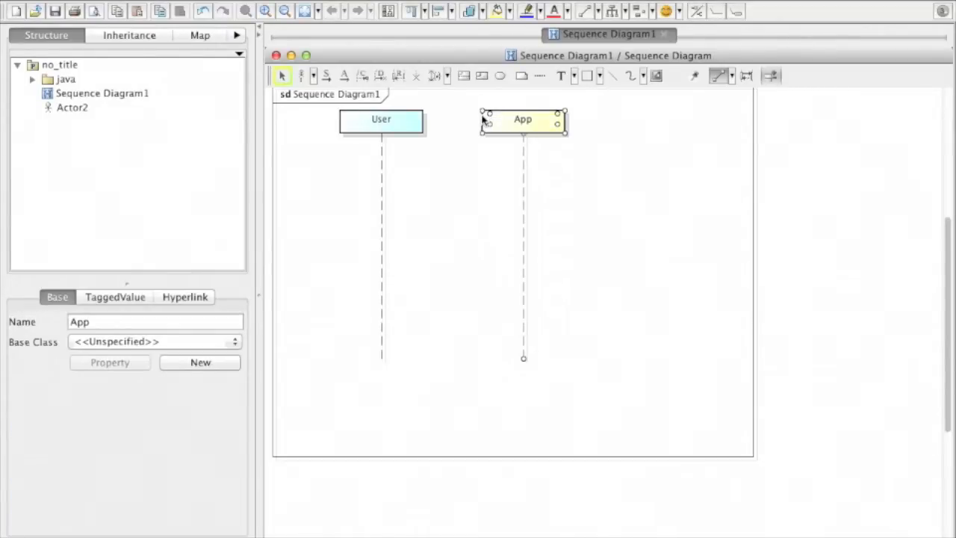
click(452, 202)
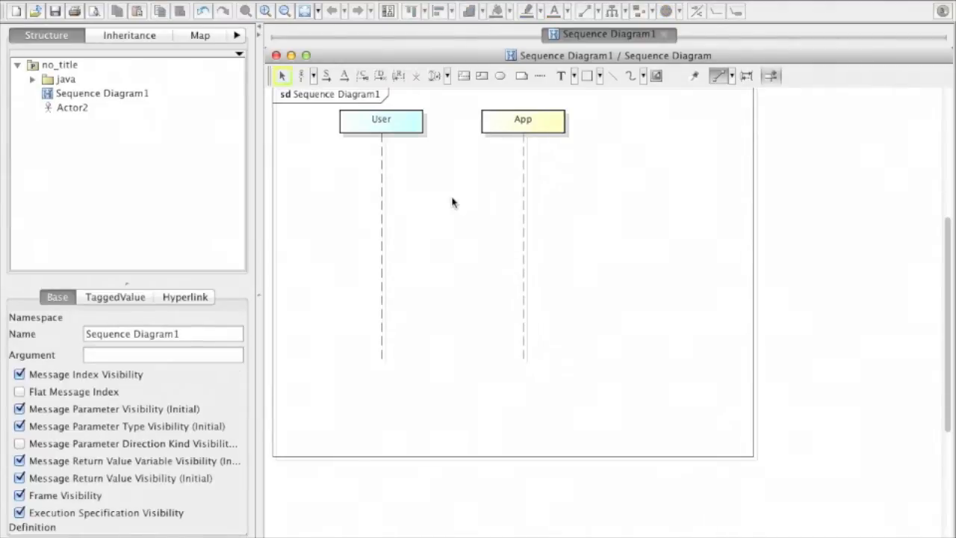
Create a synchronous message called Name from the User lifeline to the App lifeline, just below their heads
click(329, 78)
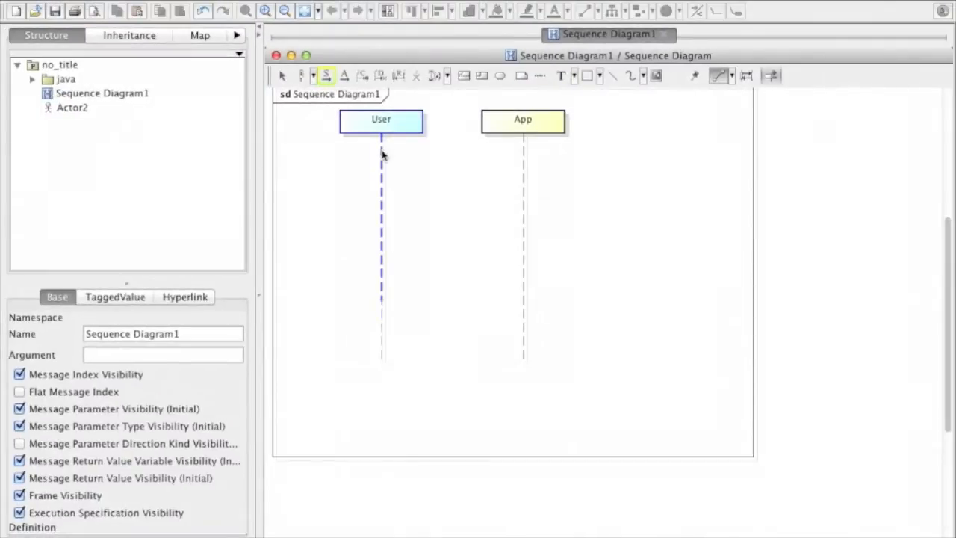
drag(382, 156, 507, 163)
text(Name)
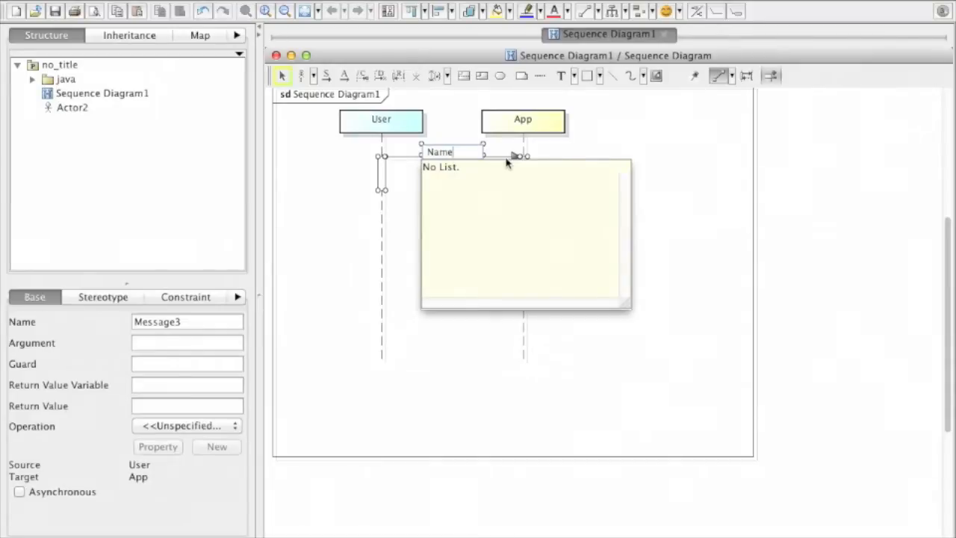
key(Return)
click(490, 188)
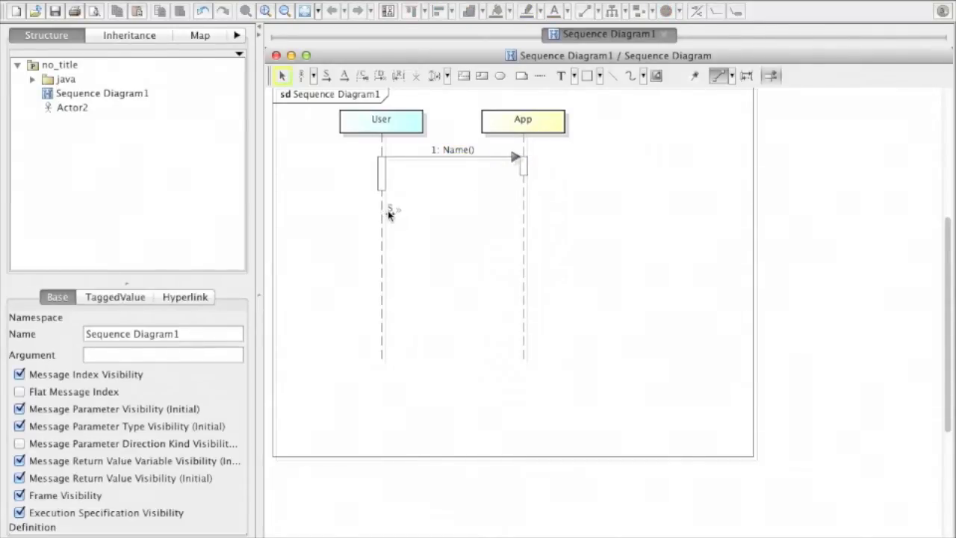
Add a synchronous message called Nickname from User to App, below the Name message
mouse_move(397, 215)
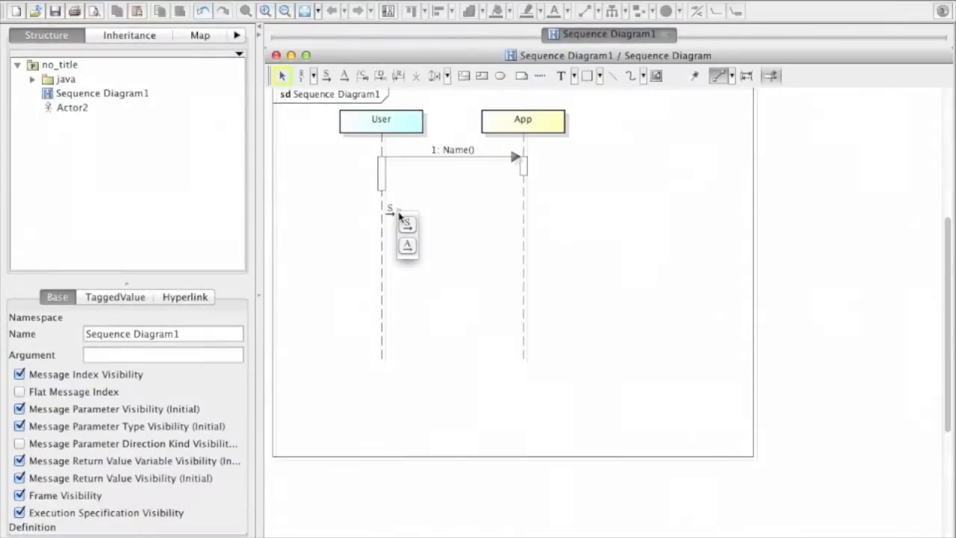
drag(439, 269, 904, 255)
drag(520, 222, 521, 217)
text(Nickname)
key(Return)
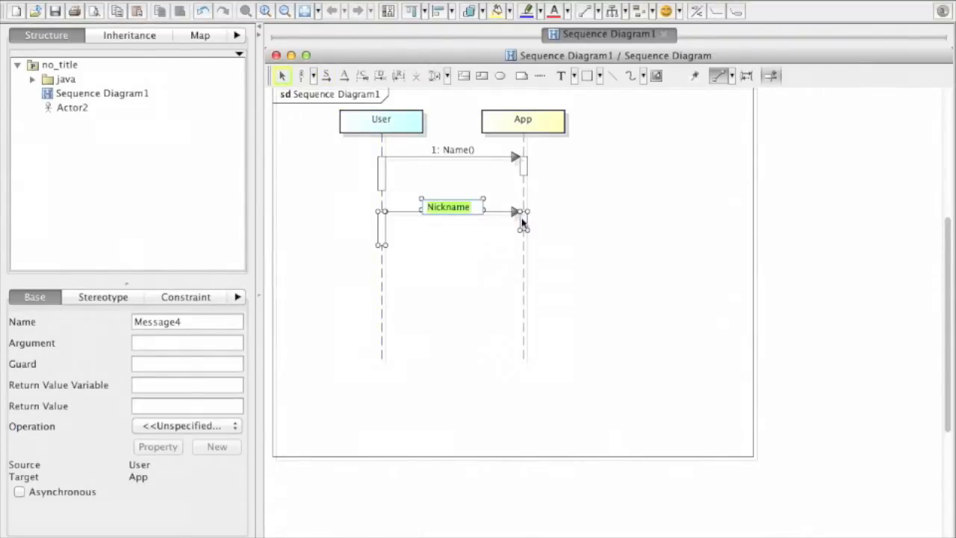
click(429, 258)
Add a synchronous message called Avatar from User to App, below the Nickname message
click(383, 261)
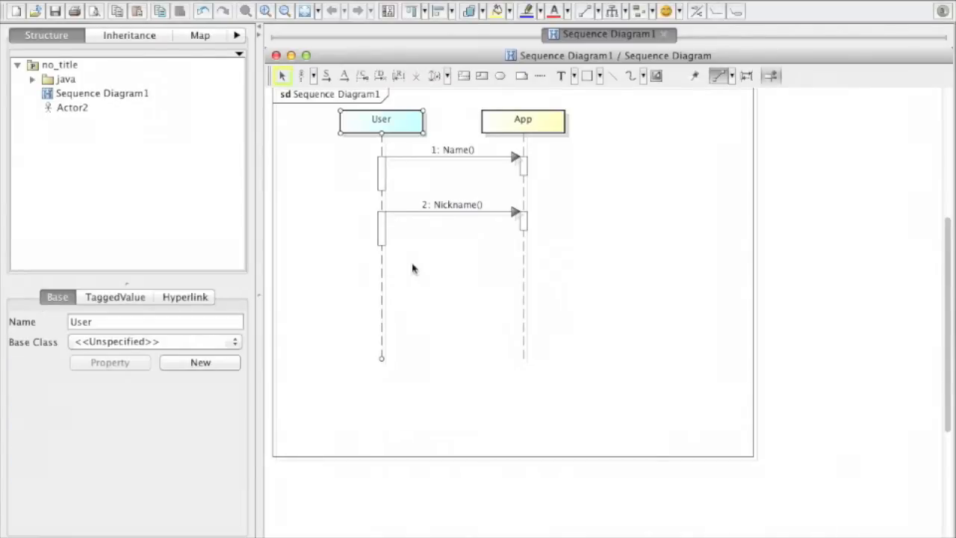
click(515, 267)
text(Avatar)
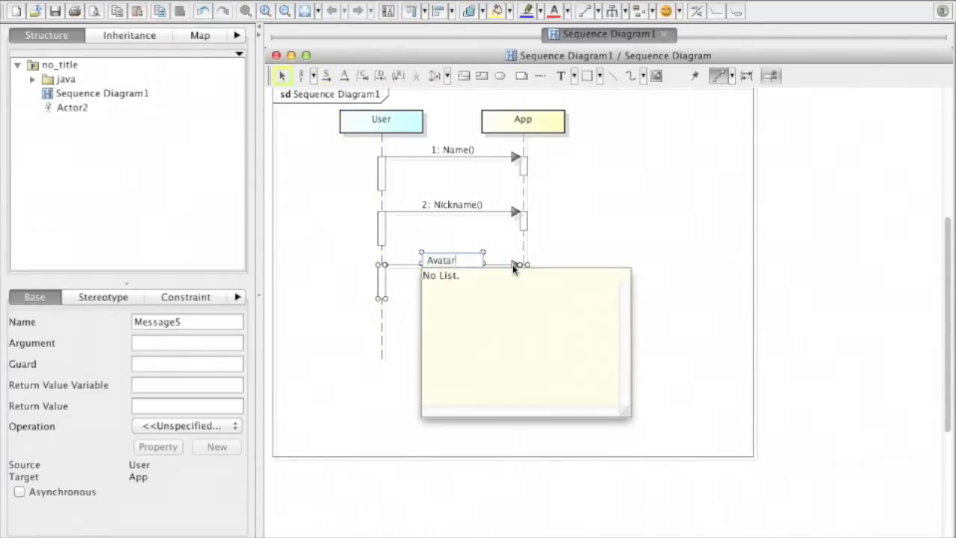
key(Return)
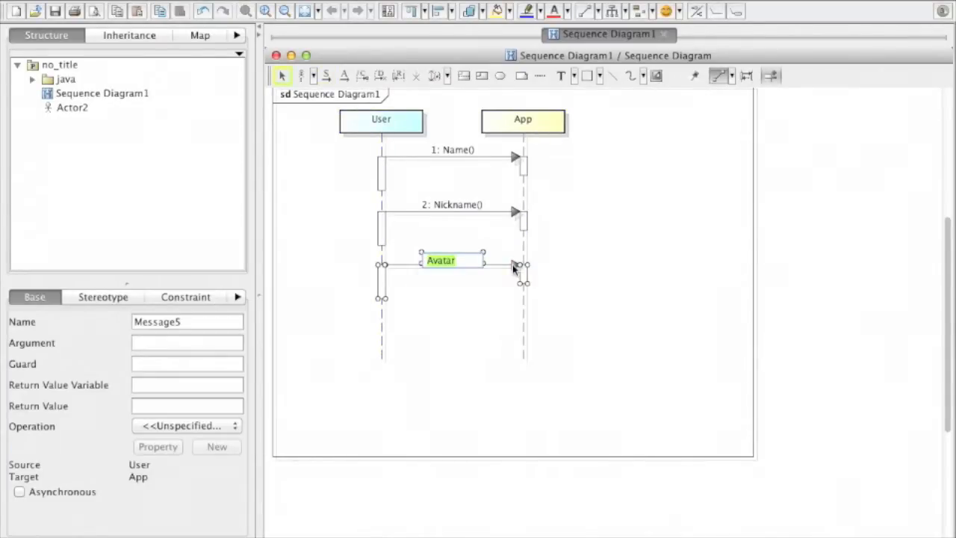
click(480, 305)
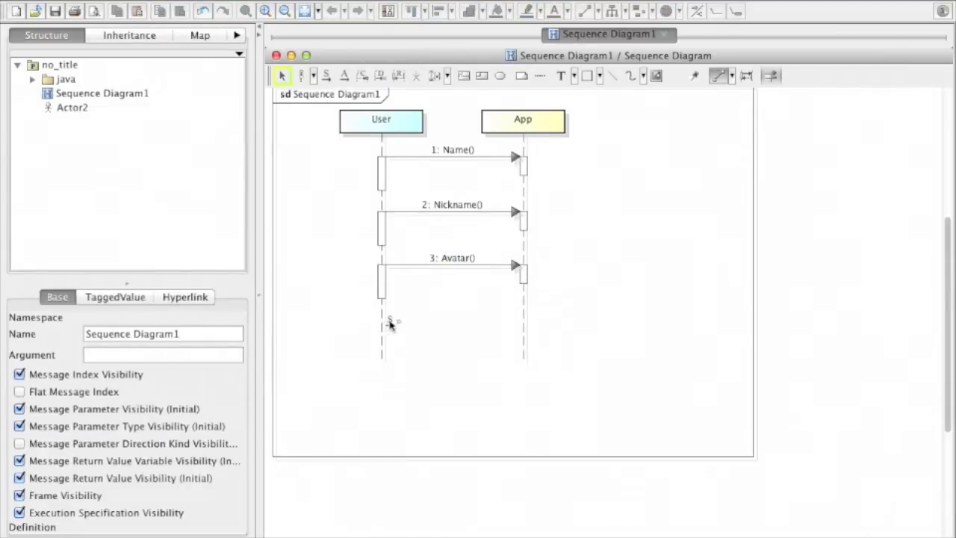
Add a synchronous message called Submit from User to App, below the Avatar message
drag(389, 322, 515, 321)
text(Su)
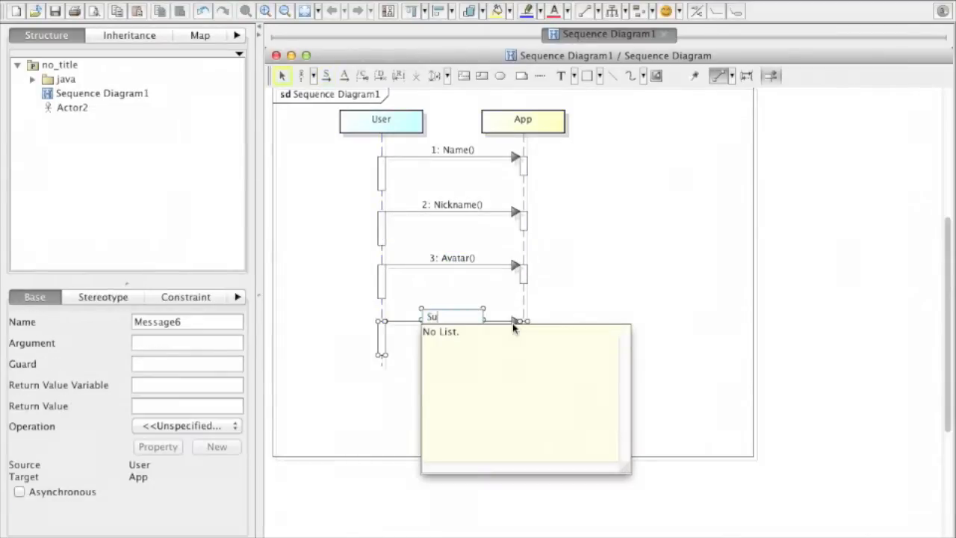
key(Return)
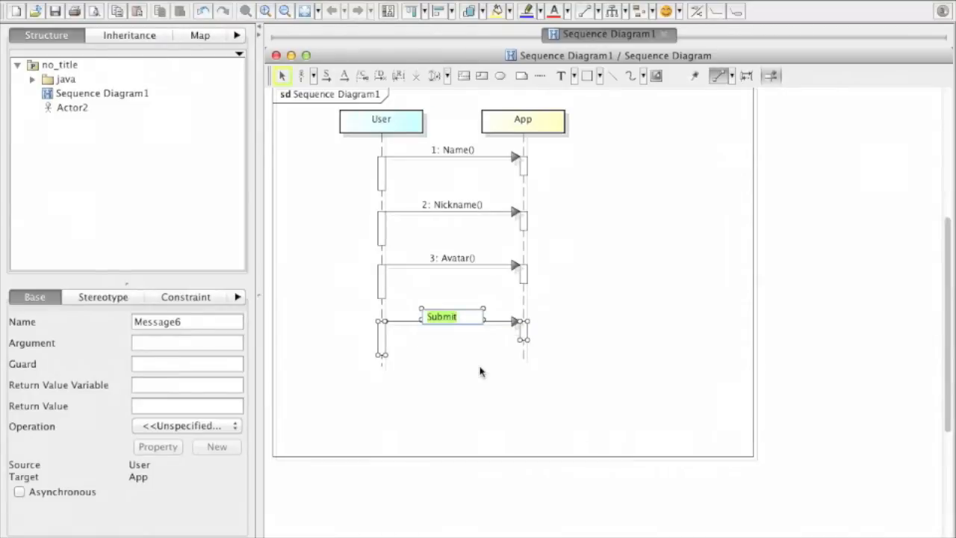
click(550, 324)
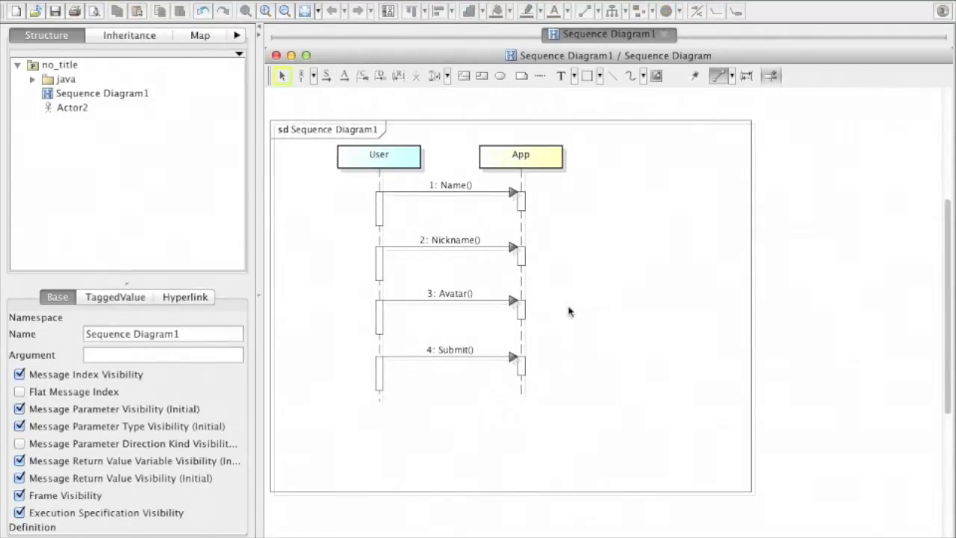
Add a third lifeline on the far side of App and name it Server
double_click(671, 156)
text(Server)
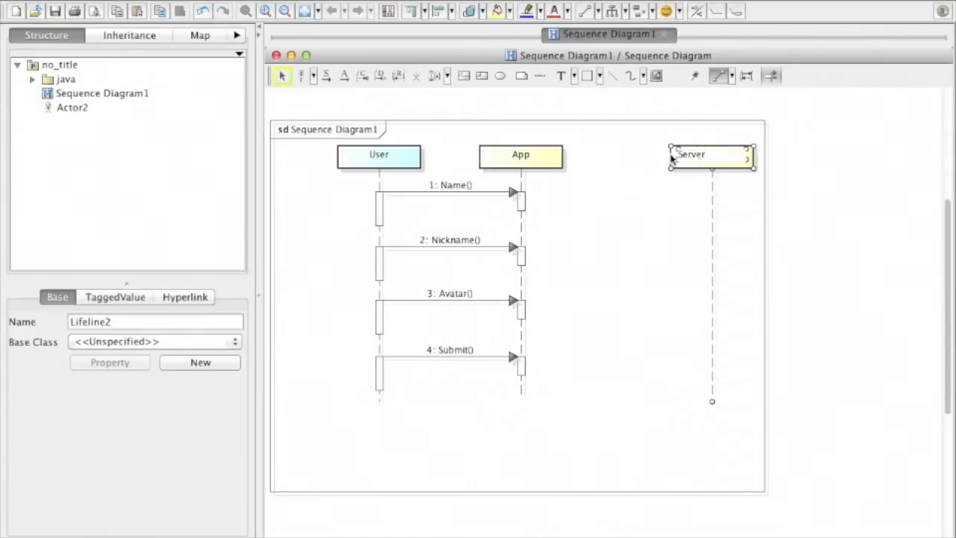
key(Return)
click(621, 301)
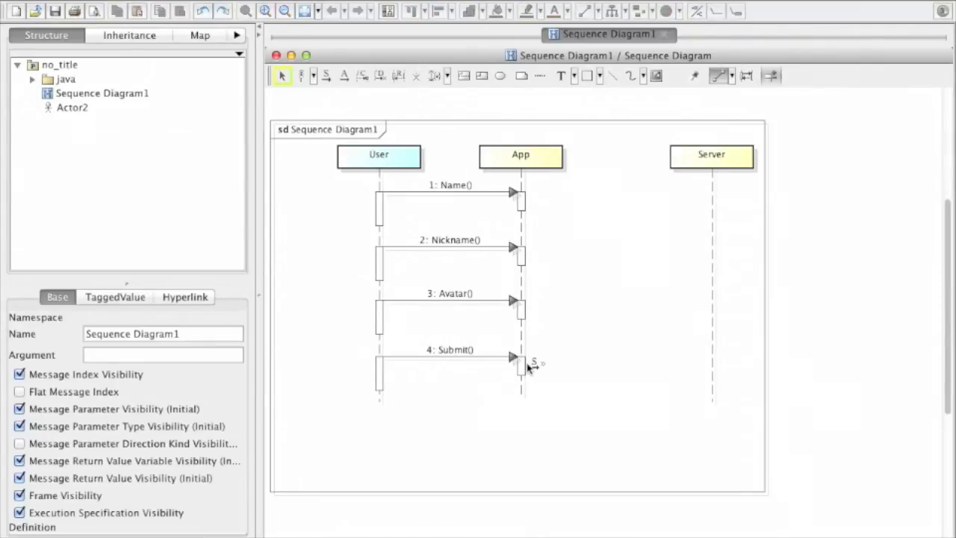
Add a synchronous message called Set User from App's Submit activation to the Server lifeline
drag(540, 366, 714, 361)
text(Set User)
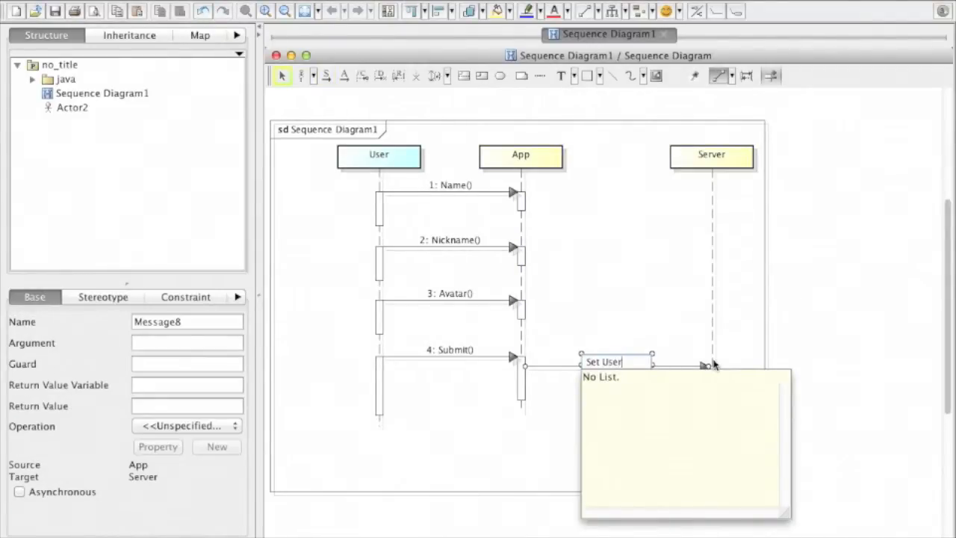
key(Return)
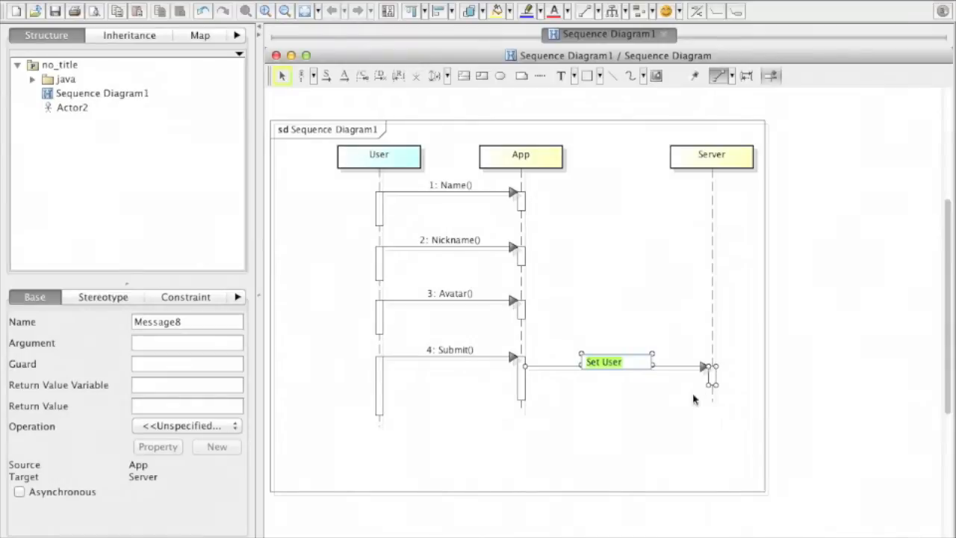
click(693, 400)
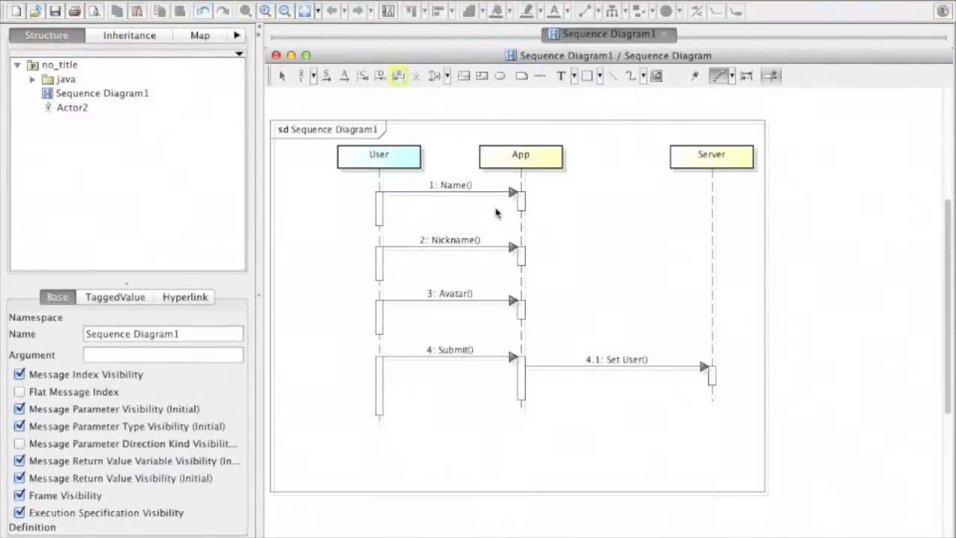
Create reply messages for Set User, from Server to App, and for Submit, from App to User
click(700, 379)
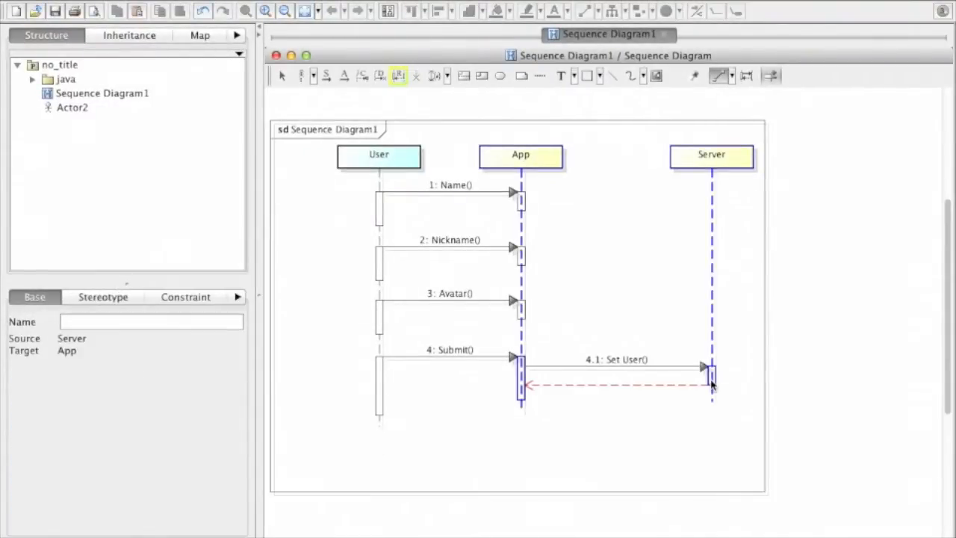
click(685, 413)
click(502, 357)
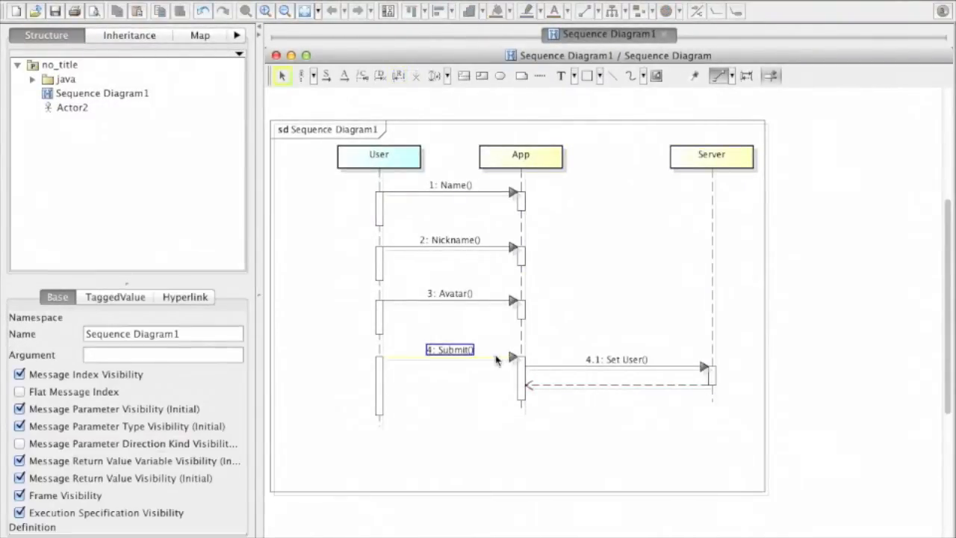
right_click(497, 360)
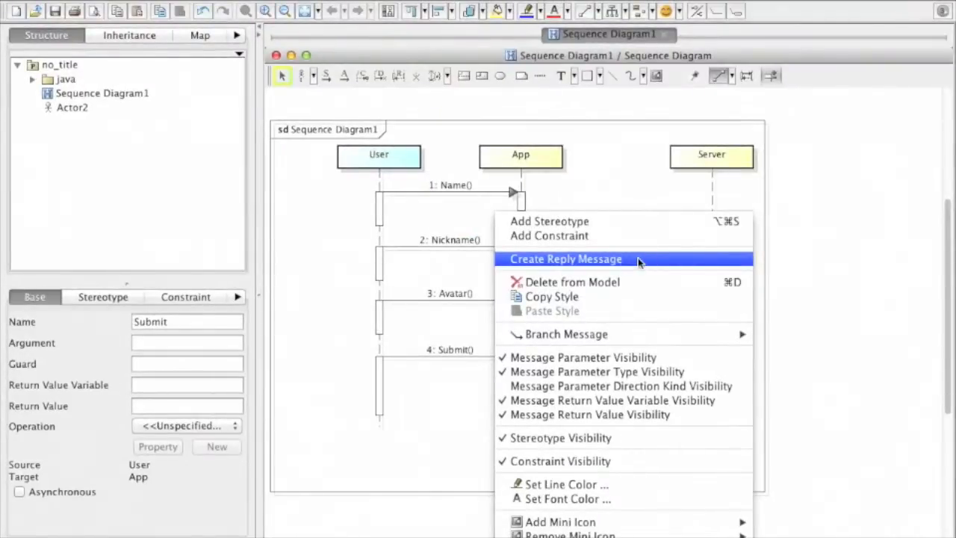
click(638, 257)
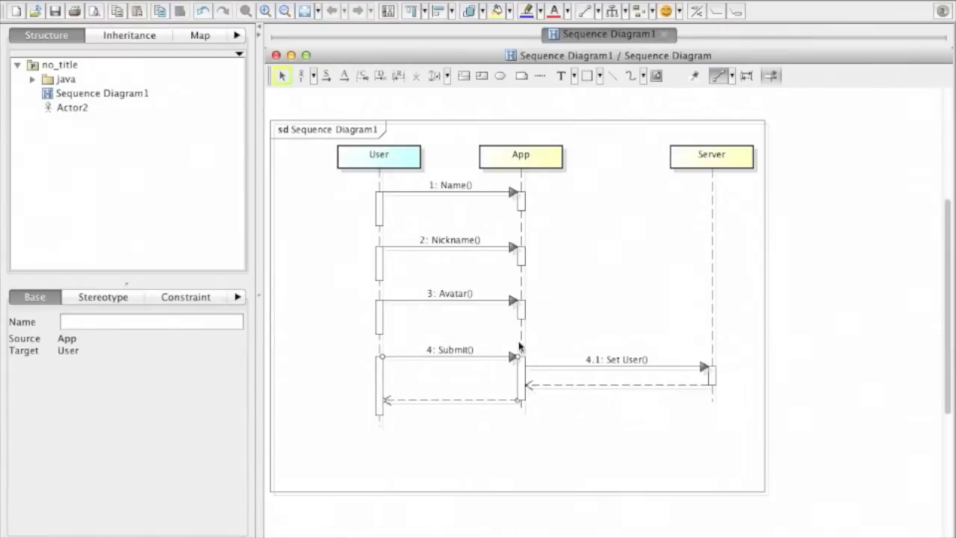
click(461, 431)
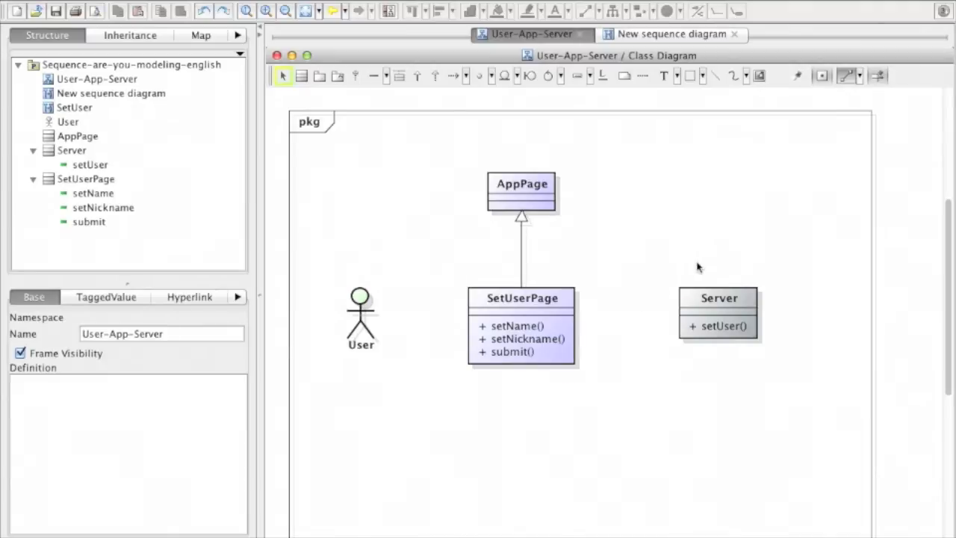
Place the existing User actor and SetUserPage class as lifelines side by side in the diagram New sequence diagram
click(632, 37)
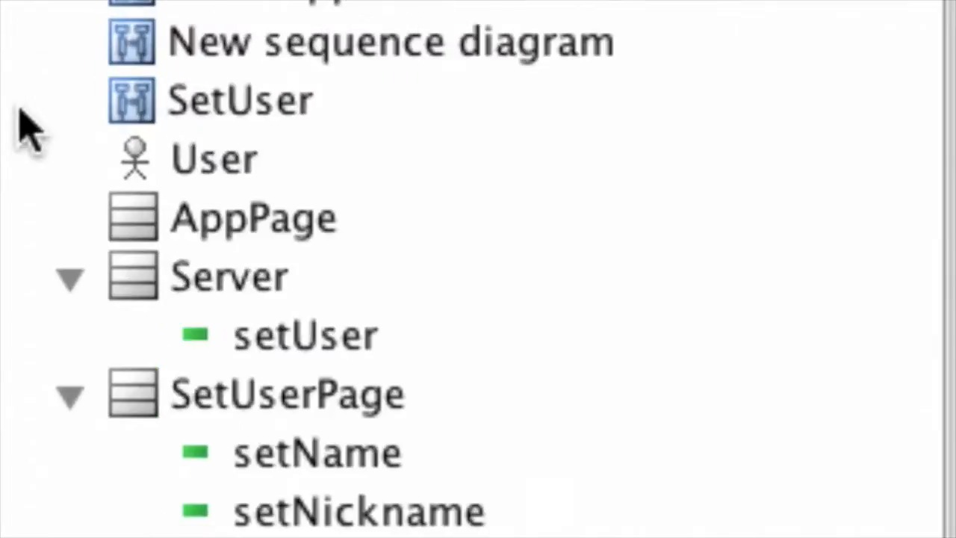
click(76, 121)
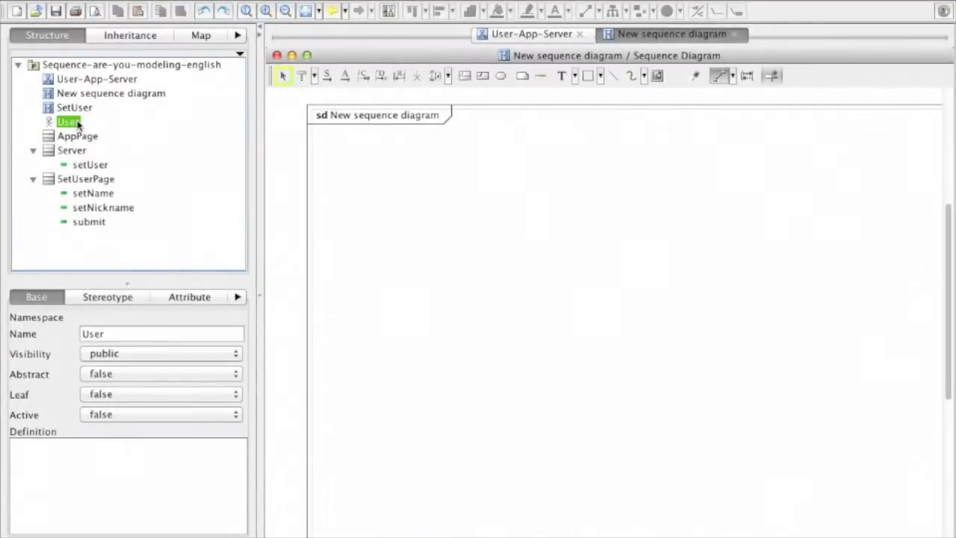
drag(77, 125, 441, 181)
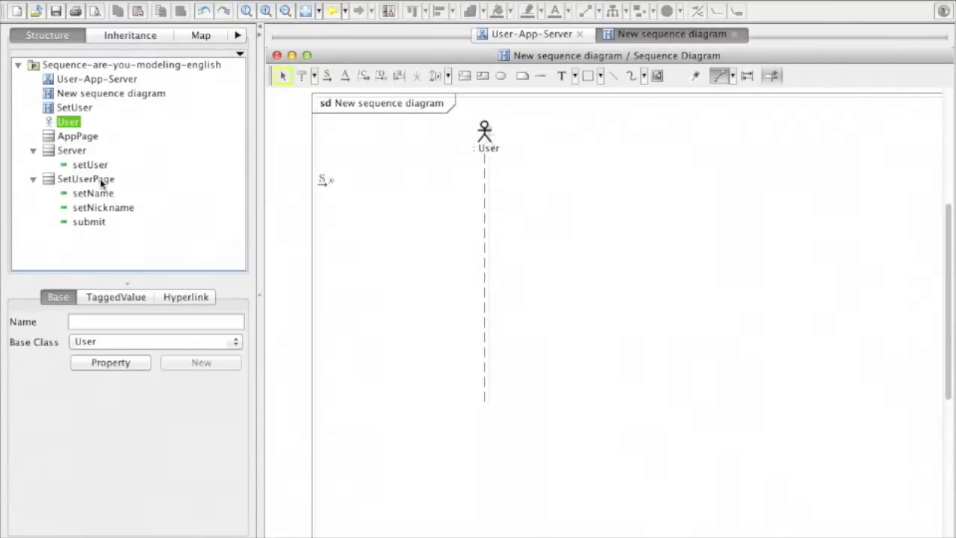
drag(97, 180, 632, 147)
scroll(558, 215, right, 4)
scroll(551, 216, up, 2)
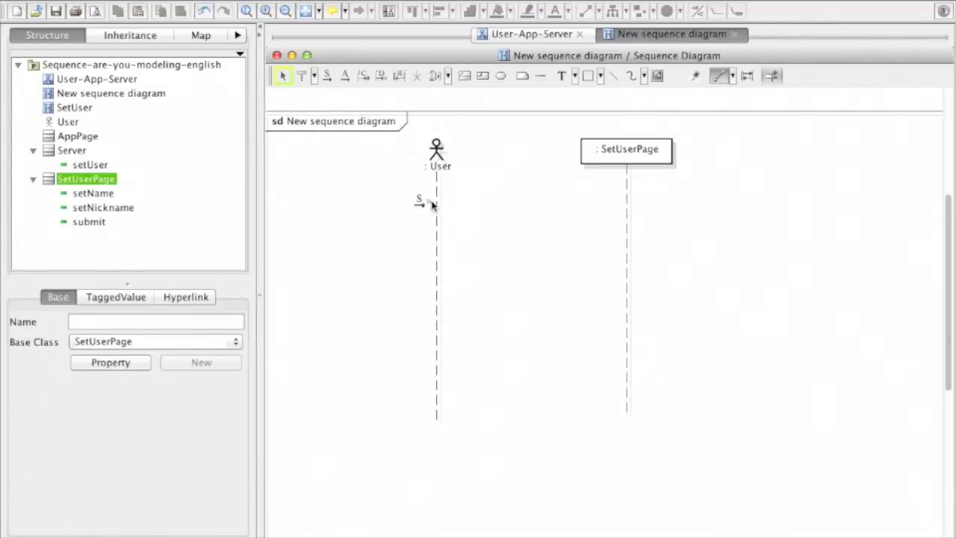
Add a synchronous message from User to SetUserPage and assign it the setName() operation
drag(436, 204, 625, 202)
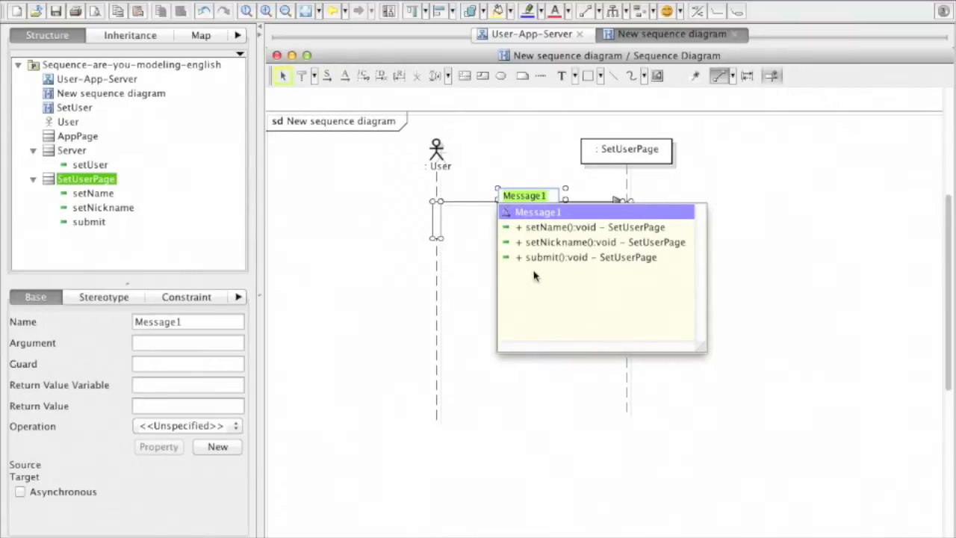
click(615, 234)
click(615, 234)
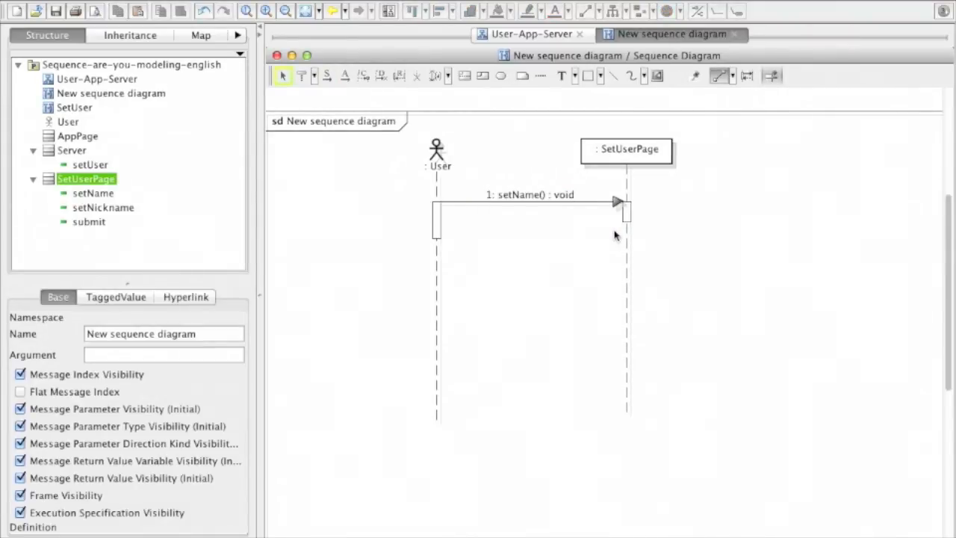
Add two more synchronous messages from User to SetUserPage, assigned to the setNickname() and submit() operations
drag(438, 261, 607, 268)
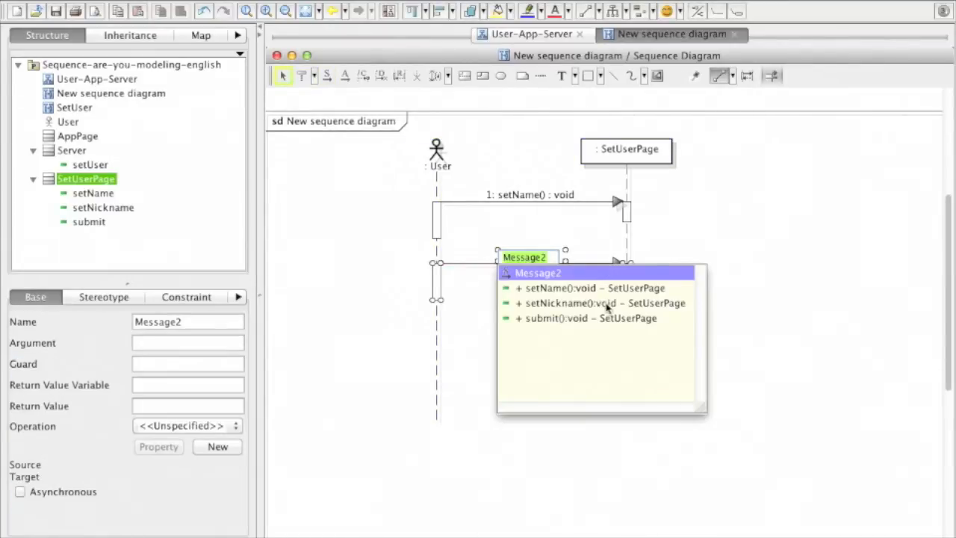
click(607, 303)
click(606, 308)
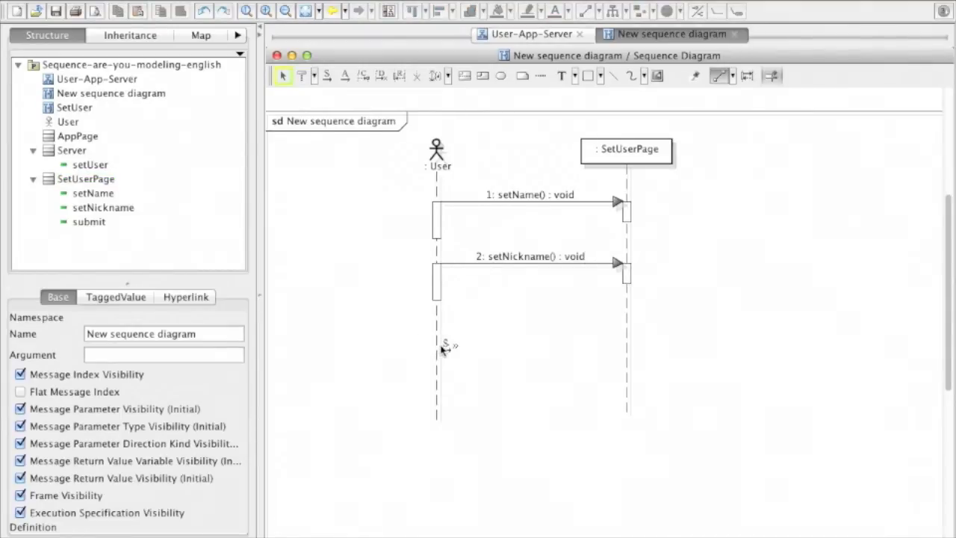
drag(441, 349, 623, 348)
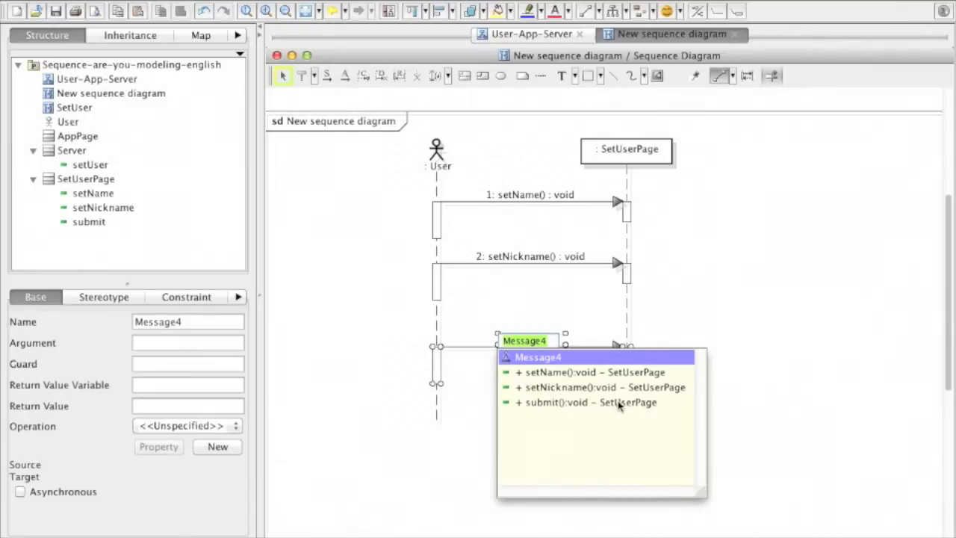
double_click(618, 403)
Place the existing Server class as a lifeline beyond SetUserPage and add a synchronous message from SetUserPage to Server, assigned to the setUser() operation
click(26, 155)
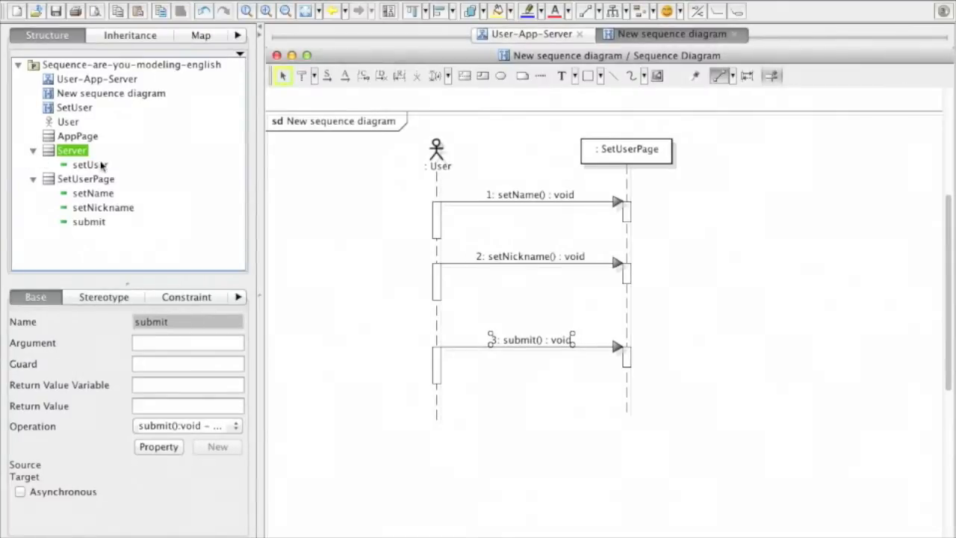
drag(72, 150, 798, 159)
click(706, 335)
mouse_move(636, 358)
drag(644, 358, 838, 348)
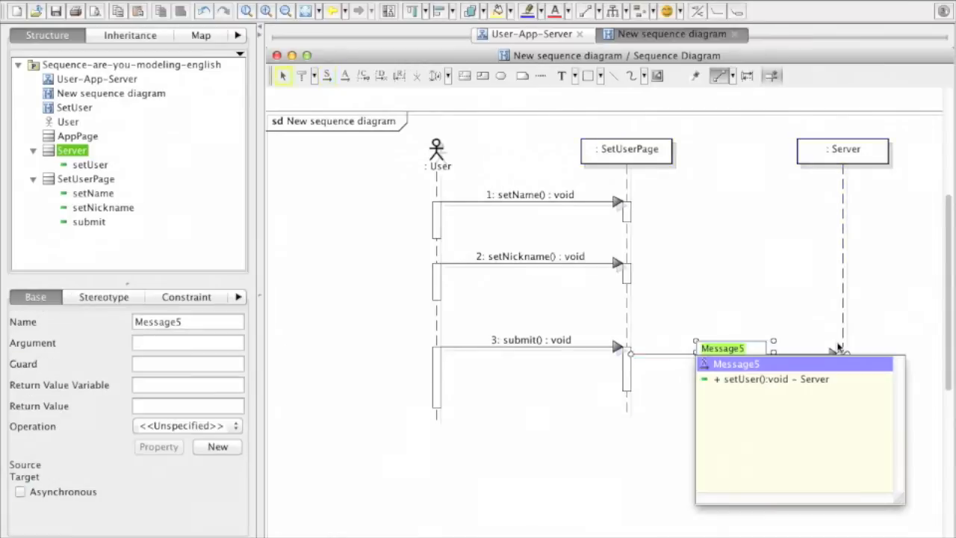
click(825, 379)
click(466, 274)
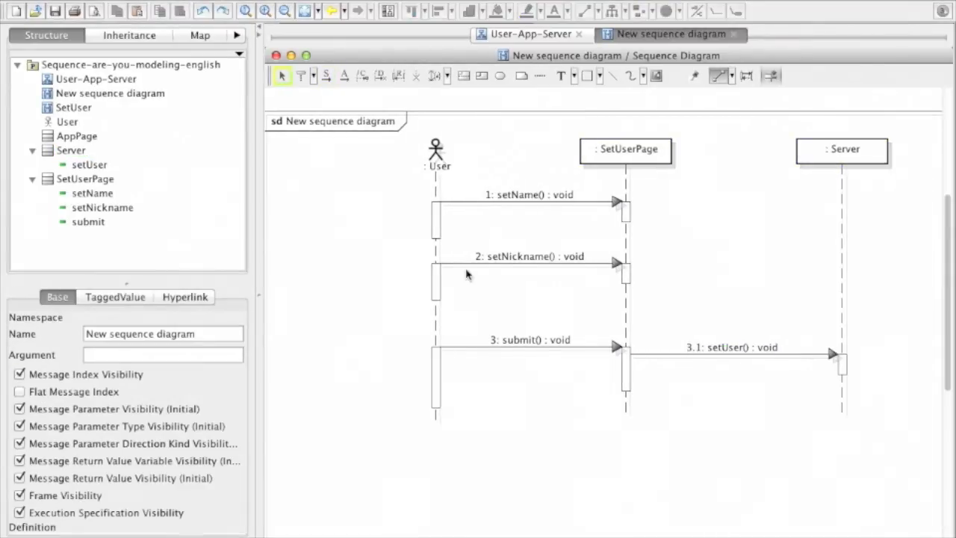
Make room above submit() for a synchronous message from User to SetUserPage and create a new SetUserPage operation named SetAvatar for it
drag(512, 348, 513, 382)
drag(443, 325, 621, 335)
click(216, 446)
click(451, 276)
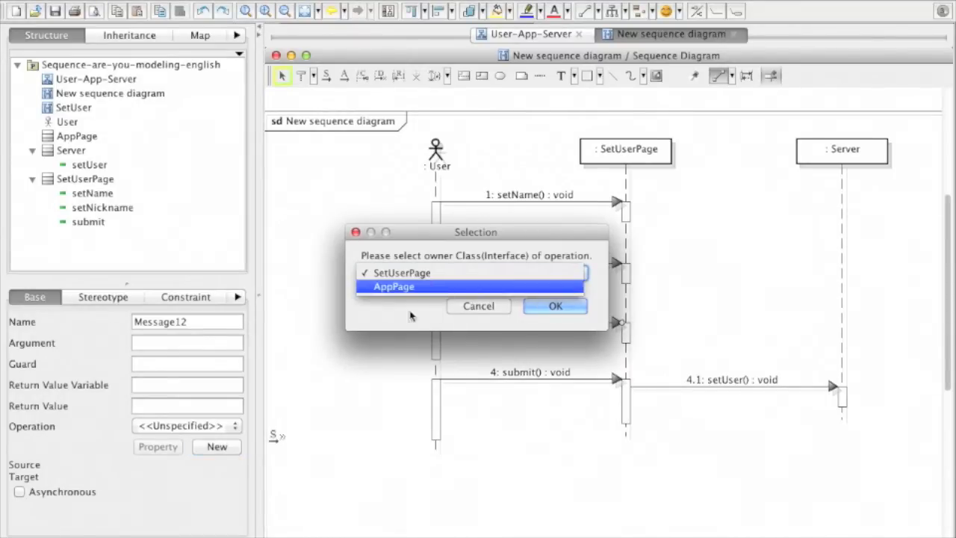
click(440, 275)
click(551, 307)
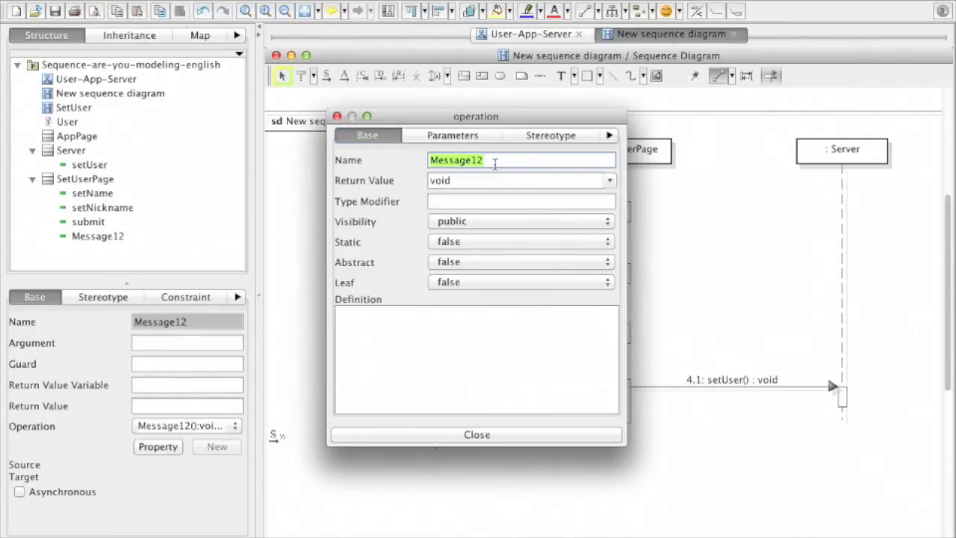
text(SetAvatar)
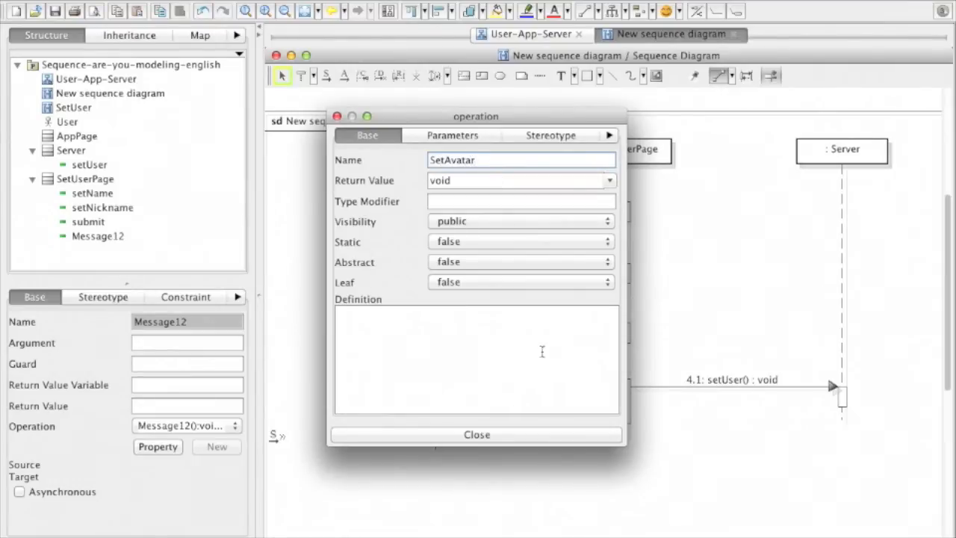
click(553, 439)
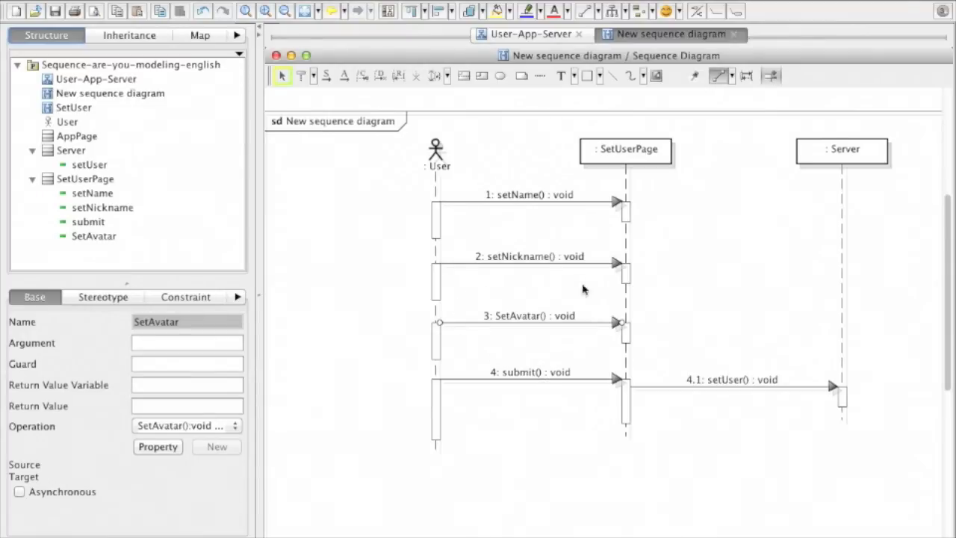
In the User-App-Server class diagram, reorder the SetUserPage operations so that SetAvatar() comes directly before submit()
click(504, 36)
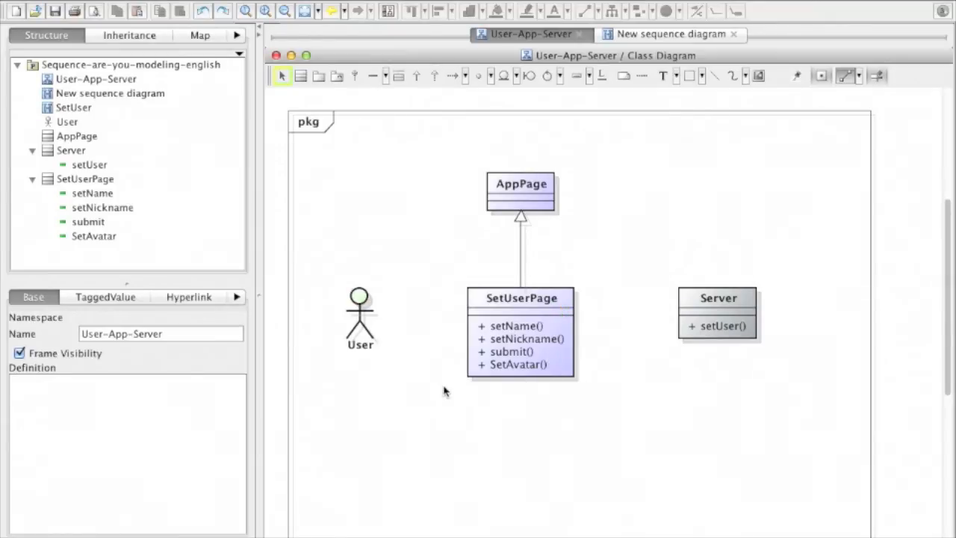
click(543, 366)
drag(543, 366, 538, 352)
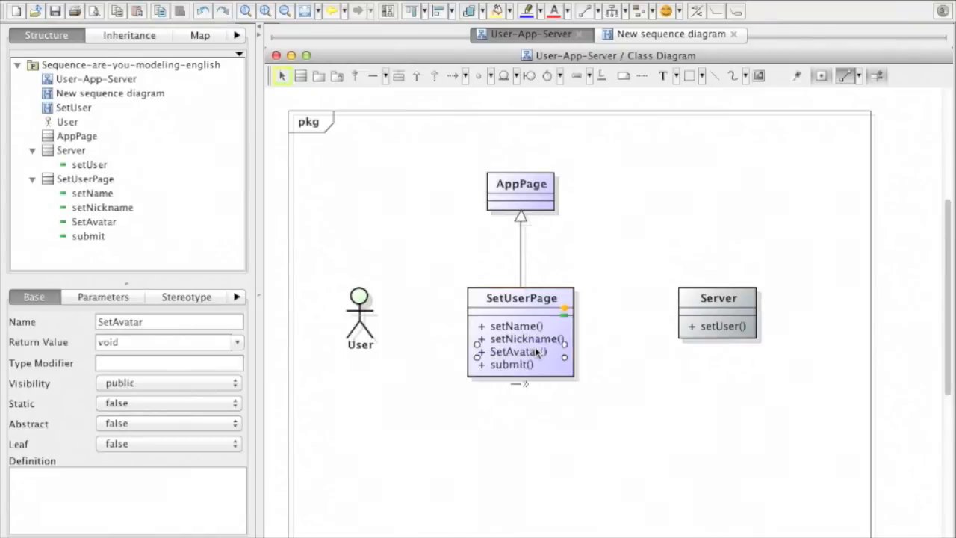
click(620, 386)
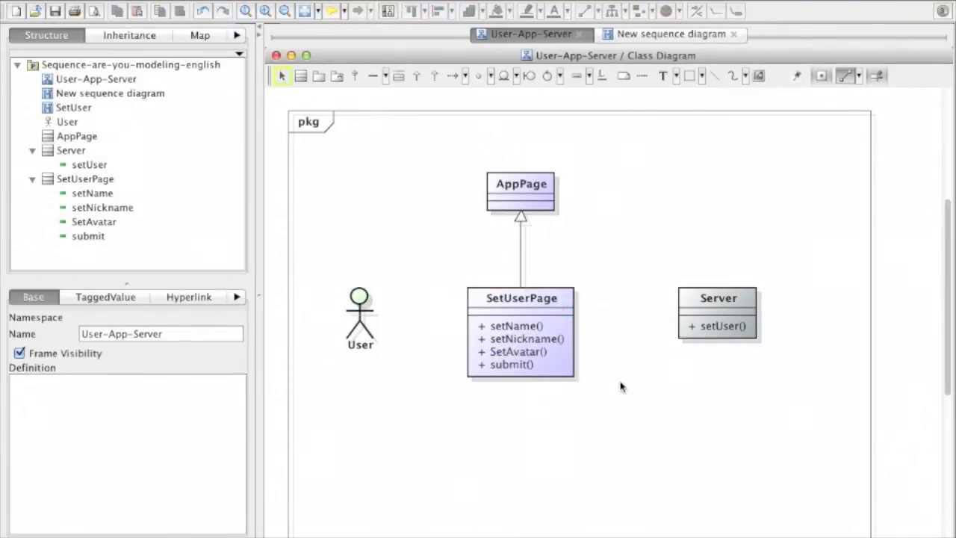